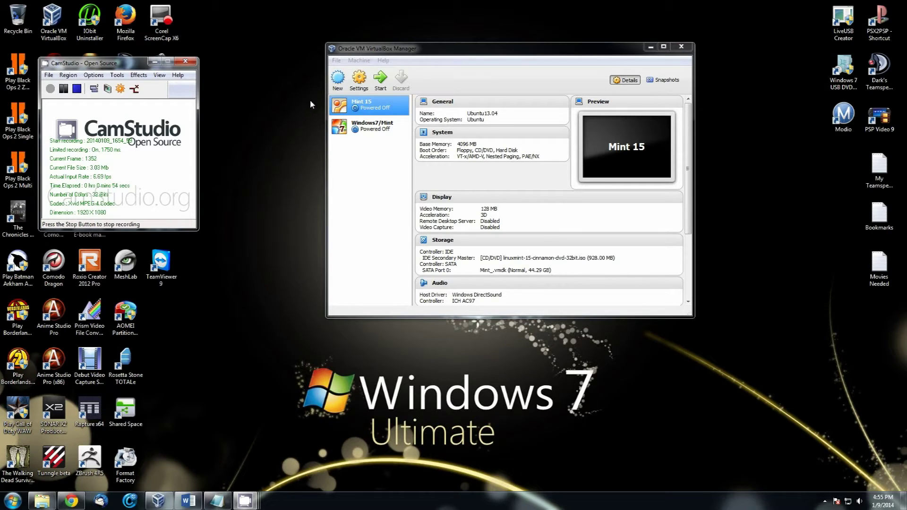
Start the Mint 15 VM, dismiss the colour-depth notice, and briefly open and close the Menu on the live desktop
{"action": "left_click", "coordinate": [383, 82]}
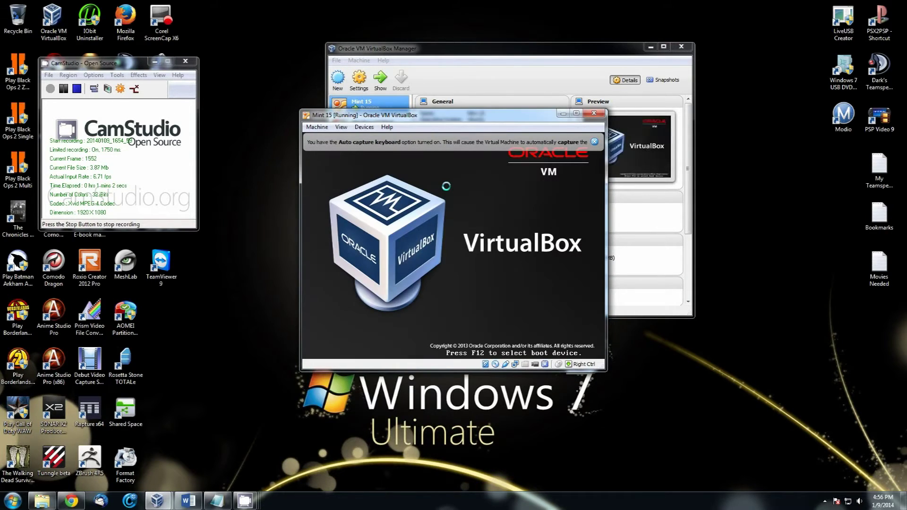
{"action": "left_click", "coordinate": [594, 142]}
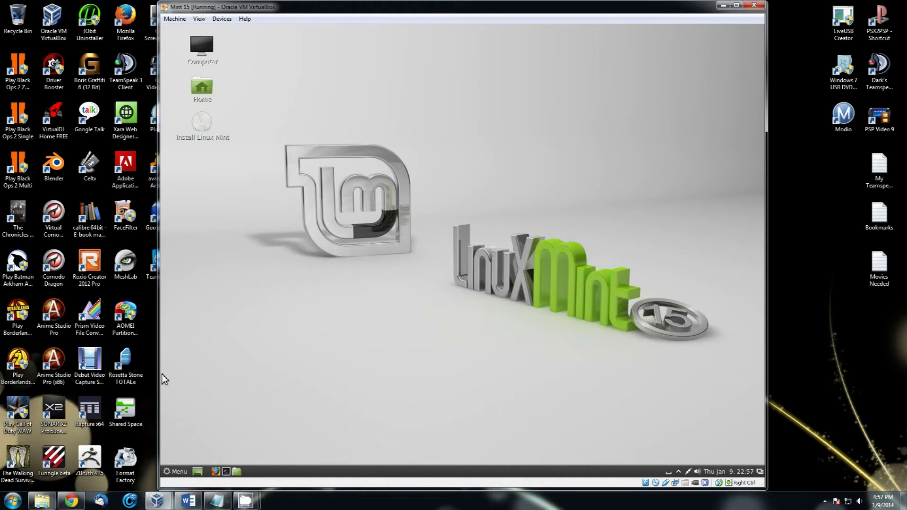
{"action": "left_click", "coordinate": [184, 472]}
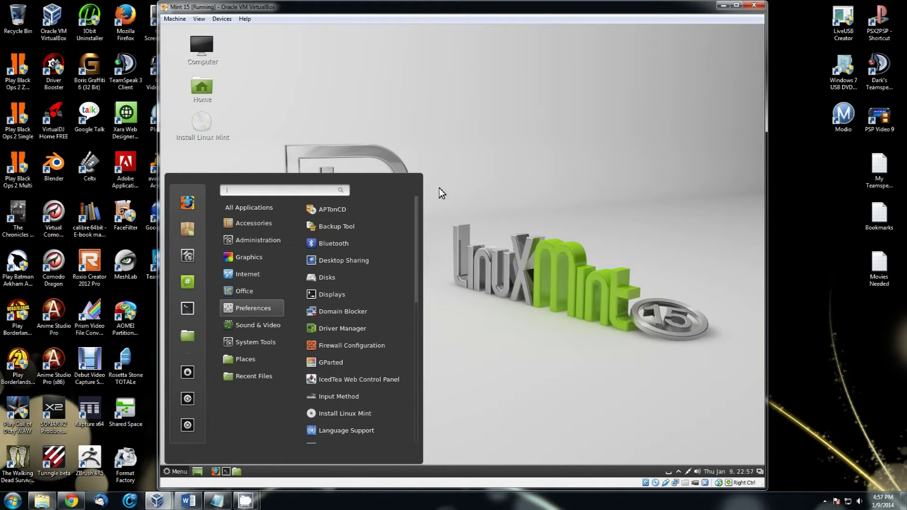
{"action": "left_click", "coordinate": [395, 110]}
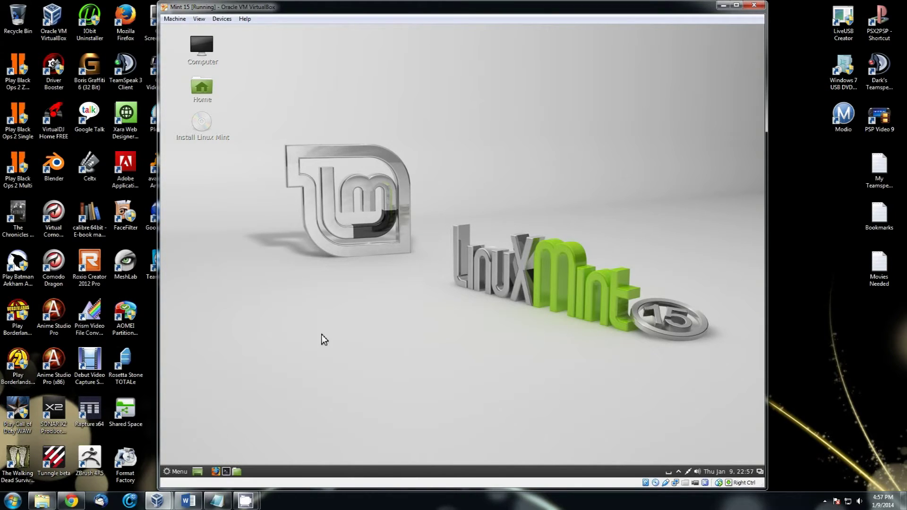
Launch Install Linux Mint, keep English, pass the preparation checks, and choose 'Something else' partitioning
{"action": "left_click", "coordinate": [207, 127]}
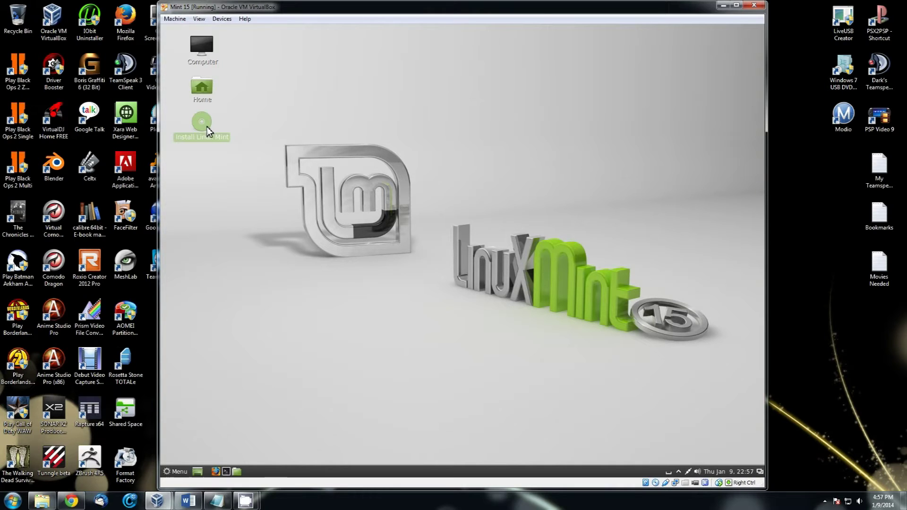
{"action": "double_click", "coordinate": [207, 127]}
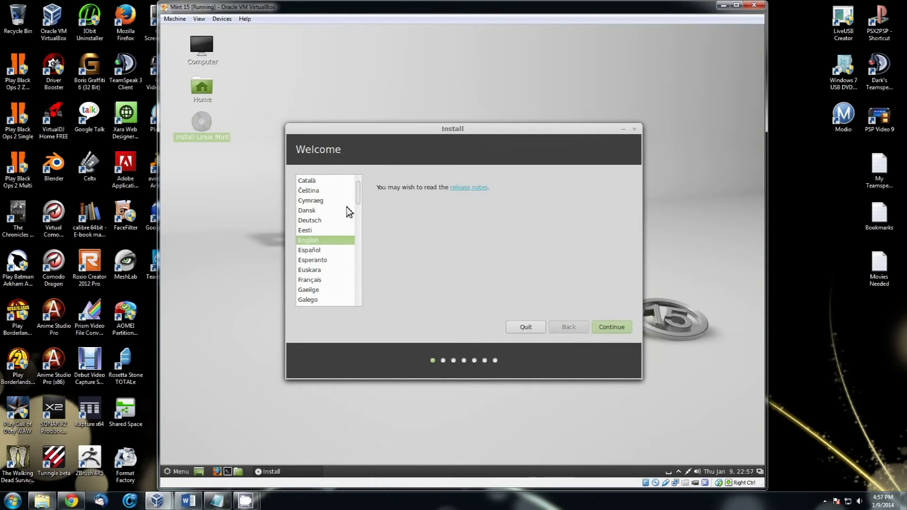
{"action": "left_click", "coordinate": [620, 329]}
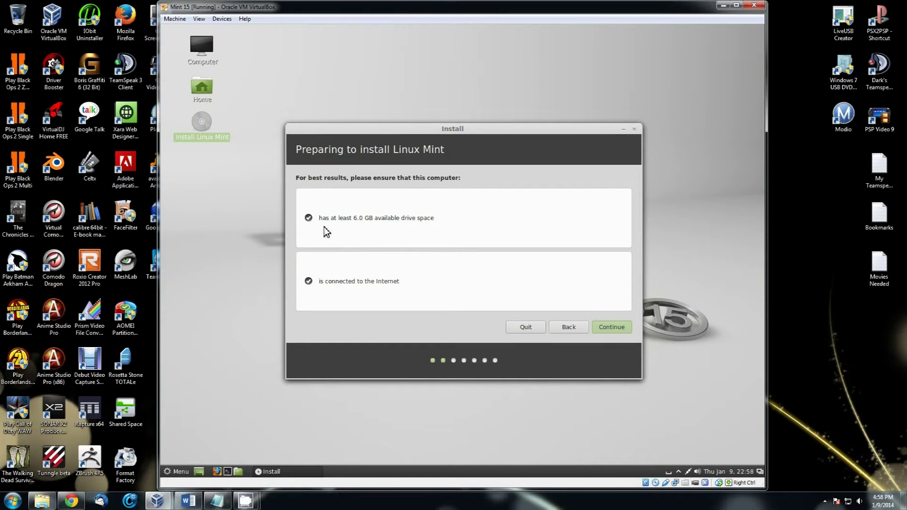
{"action": "left_click", "coordinate": [625, 328]}
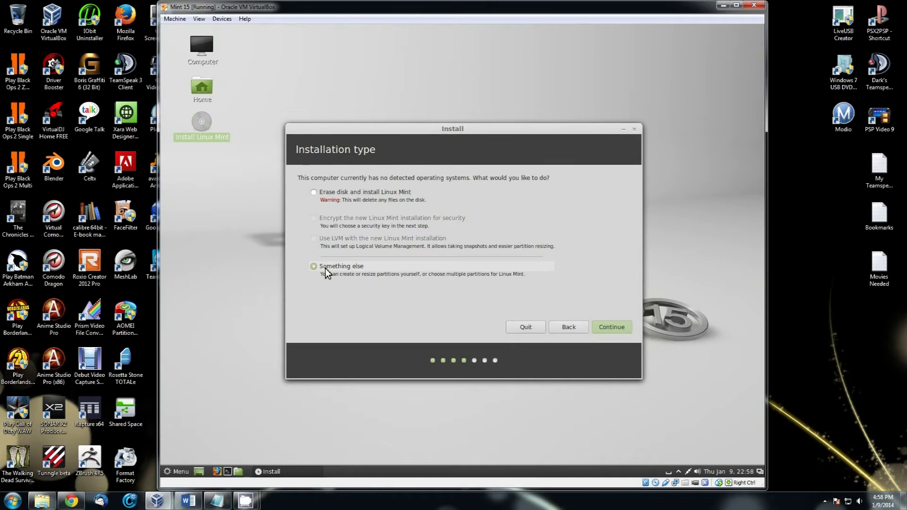
{"action": "left_click", "coordinate": [614, 331]}
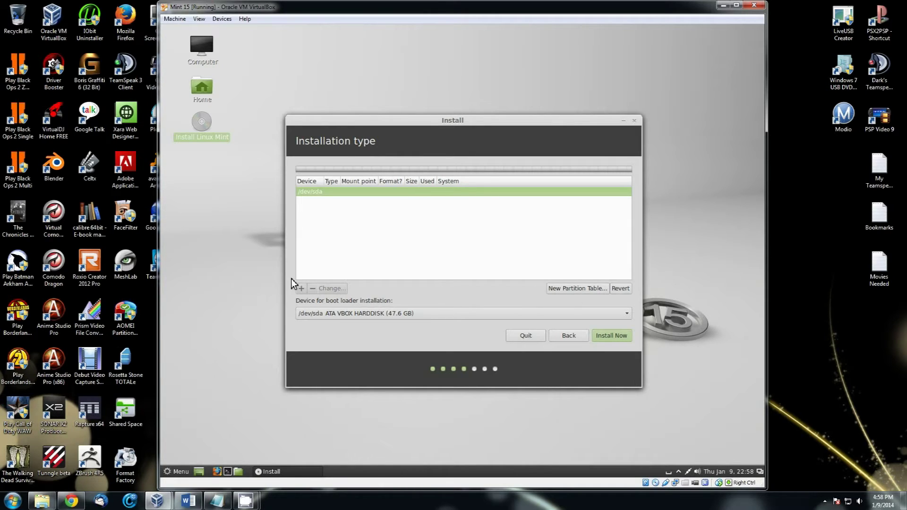
Give /dev/sda a new empty partition table and begin a new partition in its free space
{"action": "left_click", "coordinate": [572, 289]}
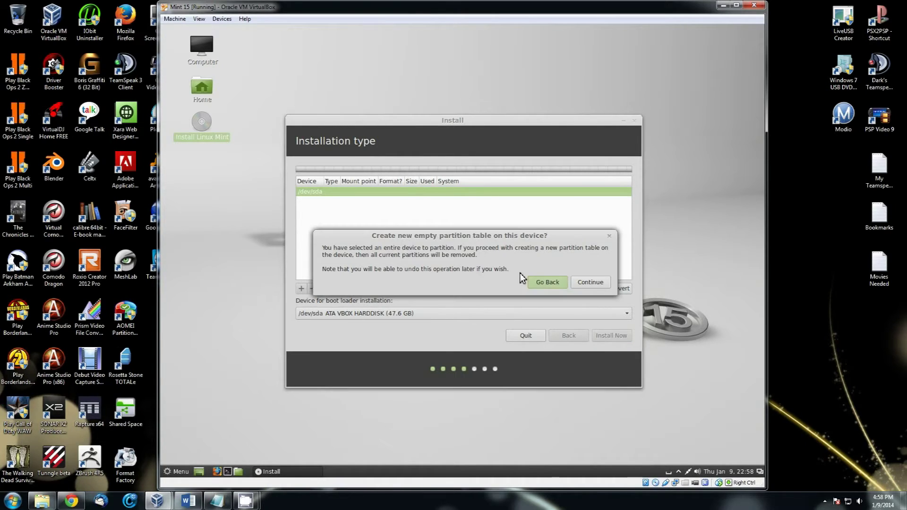
{"action": "left_click", "coordinate": [588, 282]}
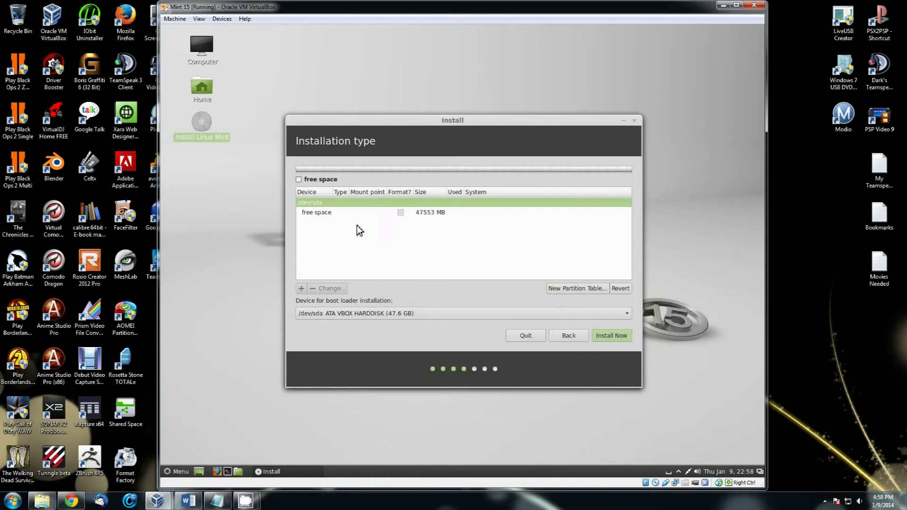
{"action": "double_click", "coordinate": [344, 220]}
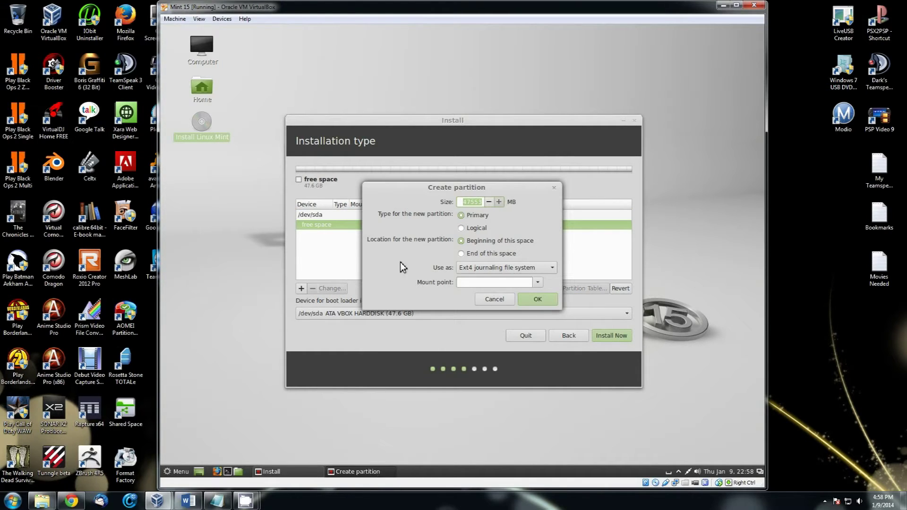
{"action": "left_click", "coordinate": [470, 285]}
Set the partition size to 43453 MB mounted at / and create the ext4 root partition
{"action": "left_click", "coordinate": [472, 206]}
{"action": "key", "text": "BackSpace"}
{"action": "type", "text": "3"}
{"action": "key", "text": "Delete"}
{"action": "type", "text": "1"}
{"action": "key", "text": "BackSpace"}
{"action": "type", "text": "4"}
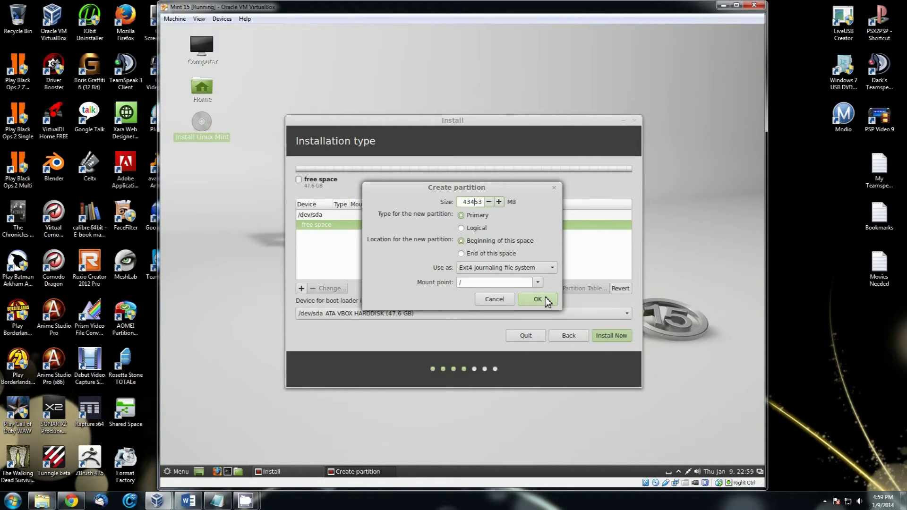
{"action": "left_click", "coordinate": [545, 297]}
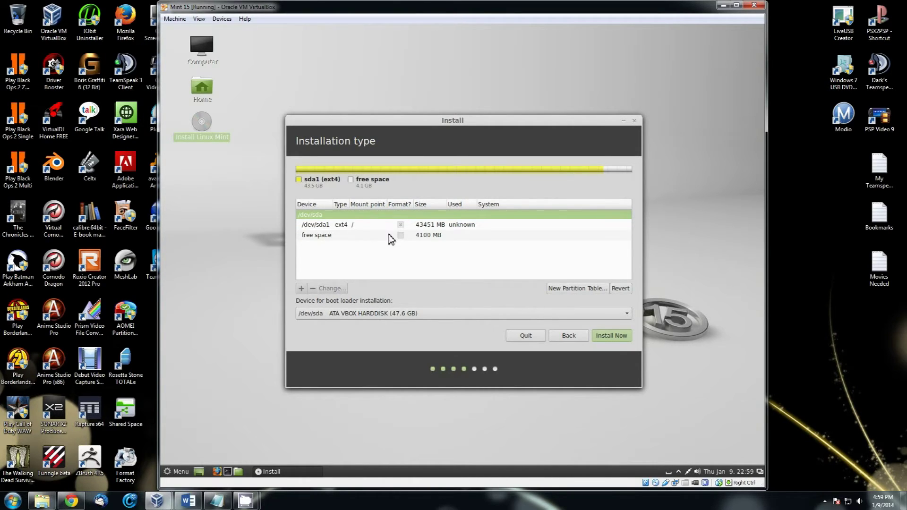
{"action": "left_click", "coordinate": [427, 236]}
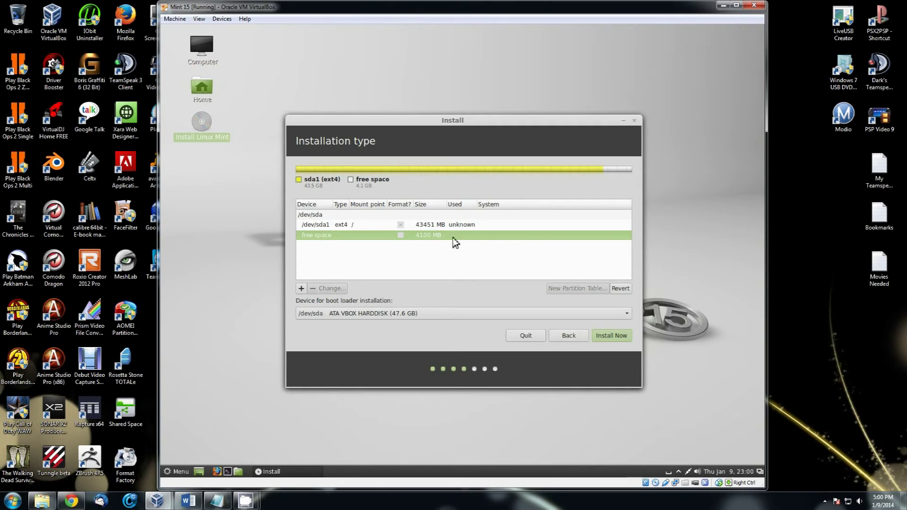
Try adding a swap partition in the leftover space, then dismiss the outside-disk error
{"action": "left_click", "coordinate": [302, 287]}
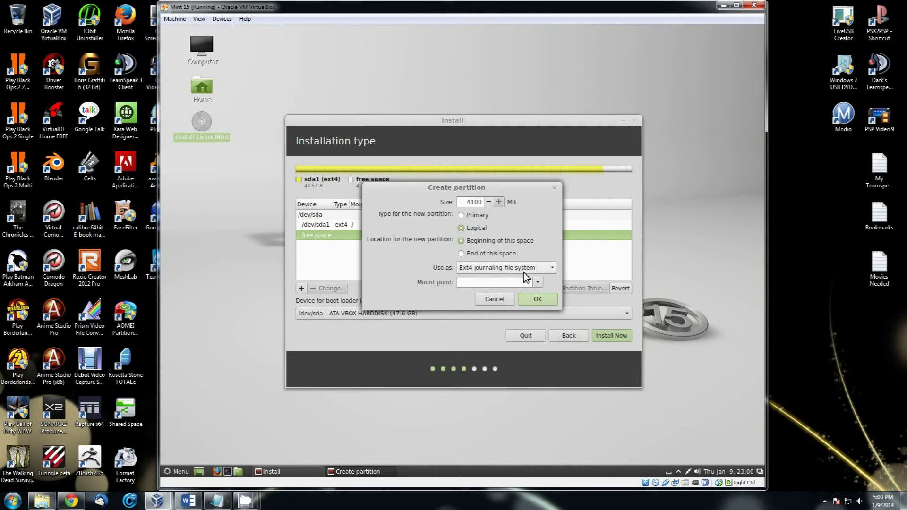
{"action": "left_click", "coordinate": [509, 268]}
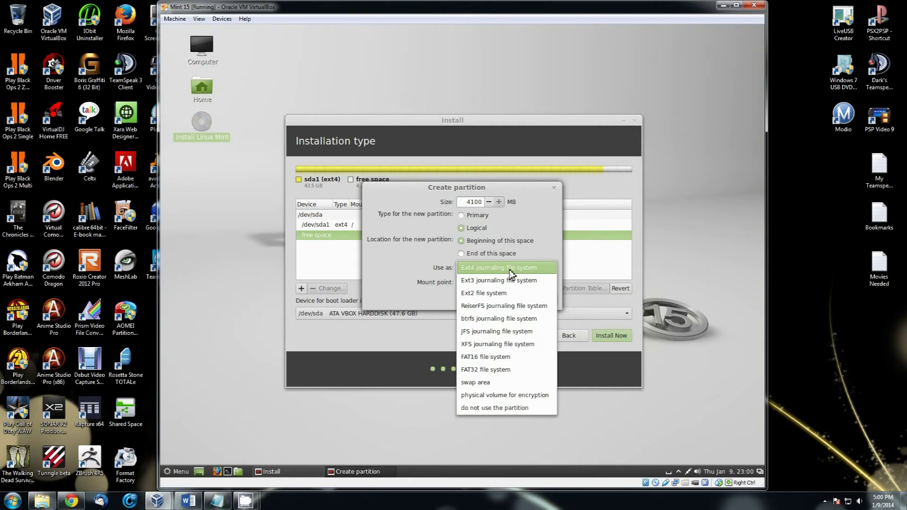
{"action": "left_click", "coordinate": [492, 382]}
{"action": "left_click", "coordinate": [538, 284]}
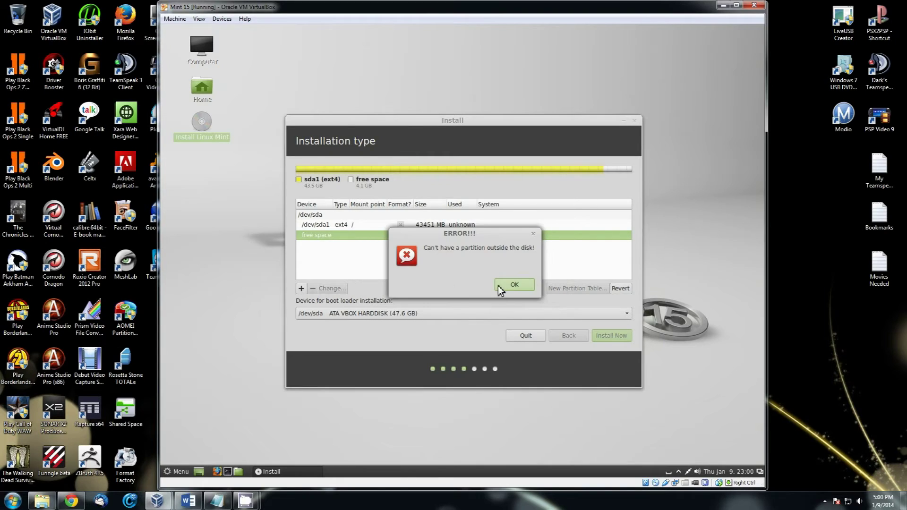
{"action": "left_click", "coordinate": [506, 284]}
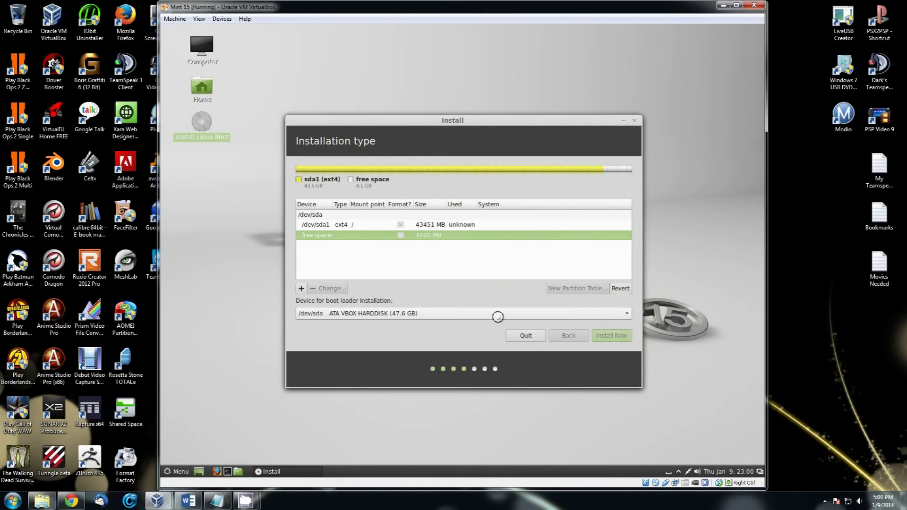
Create a 4099 MB swap area in the 4100 MB free space, producing /dev/sda5
{"action": "left_click", "coordinate": [337, 235]}
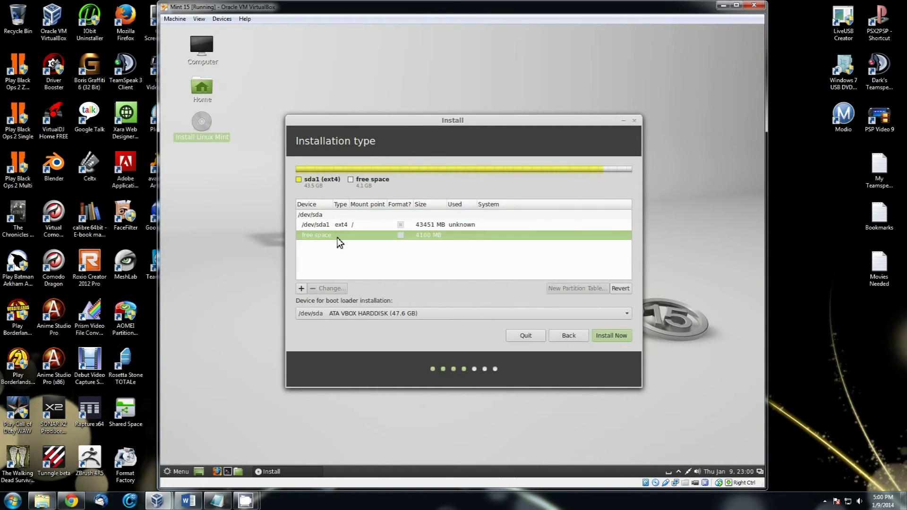
{"action": "left_click", "coordinate": [301, 288]}
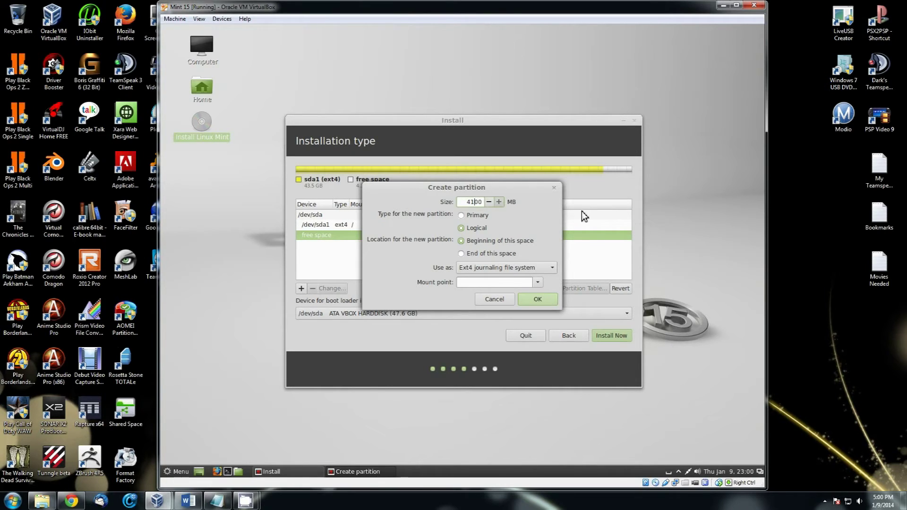
{"action": "key", "text": "BackSpace"}
{"action": "key", "text": "BackSpace"}
{"action": "type", "text": "99"}
{"action": "left_click", "coordinate": [541, 270]}
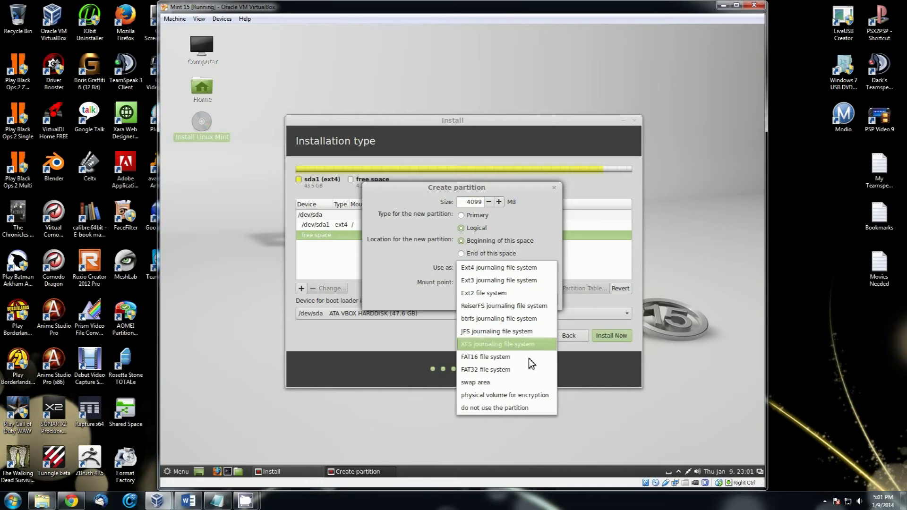
{"action": "left_click", "coordinate": [514, 376]}
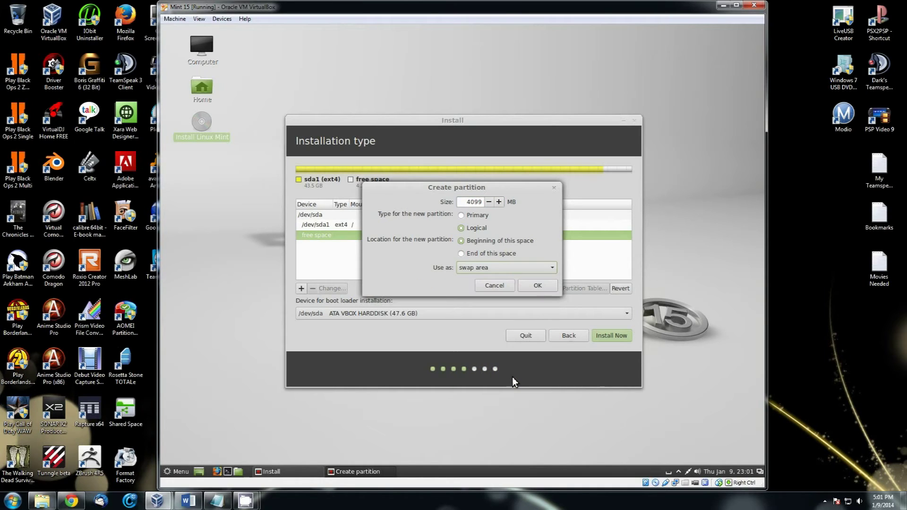
{"action": "left_click", "coordinate": [534, 281]}
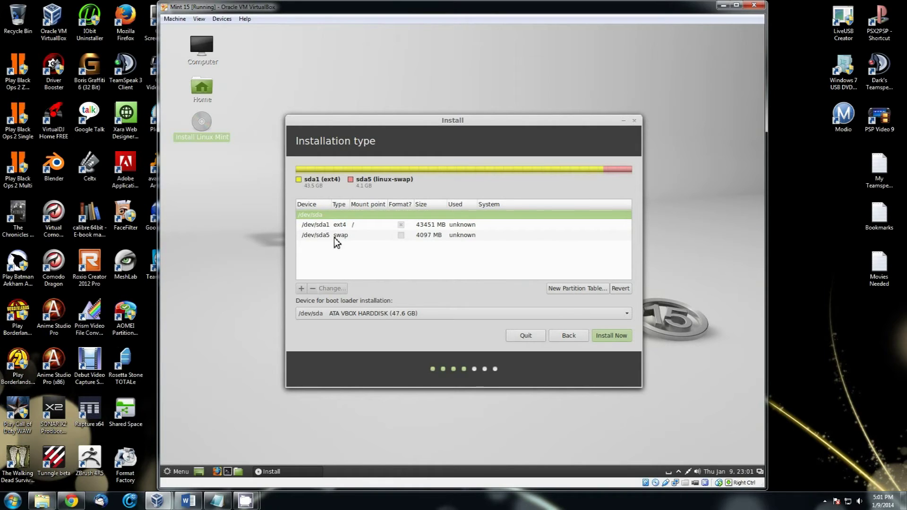
{"action": "left_click", "coordinate": [335, 237]}
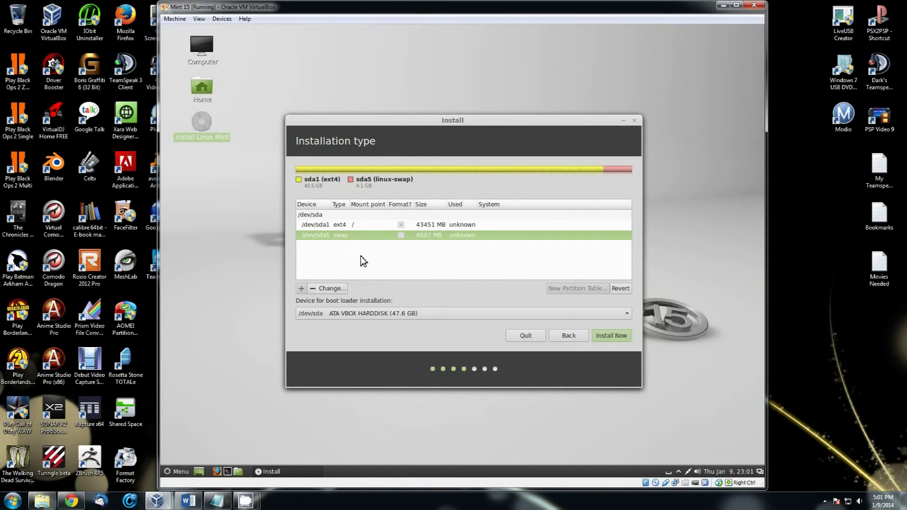
{"action": "left_click", "coordinate": [338, 225]}
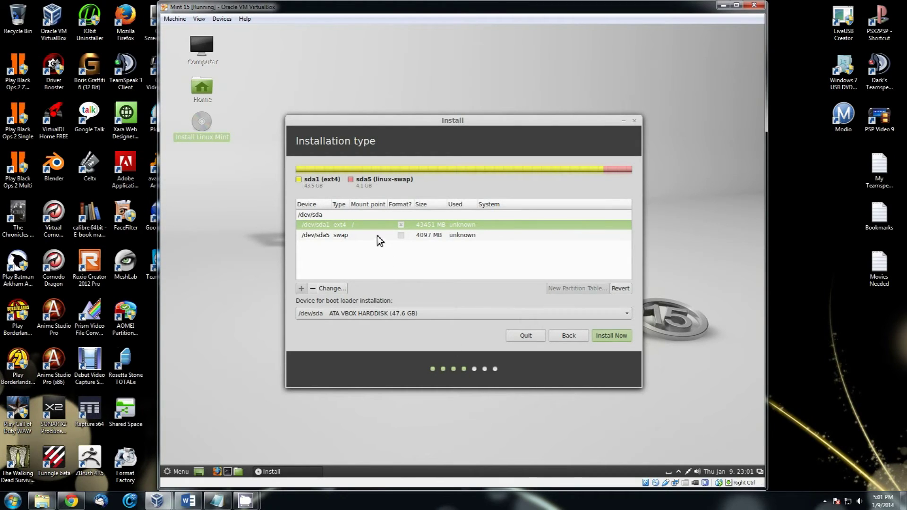
{"action": "left_click", "coordinate": [607, 336]}
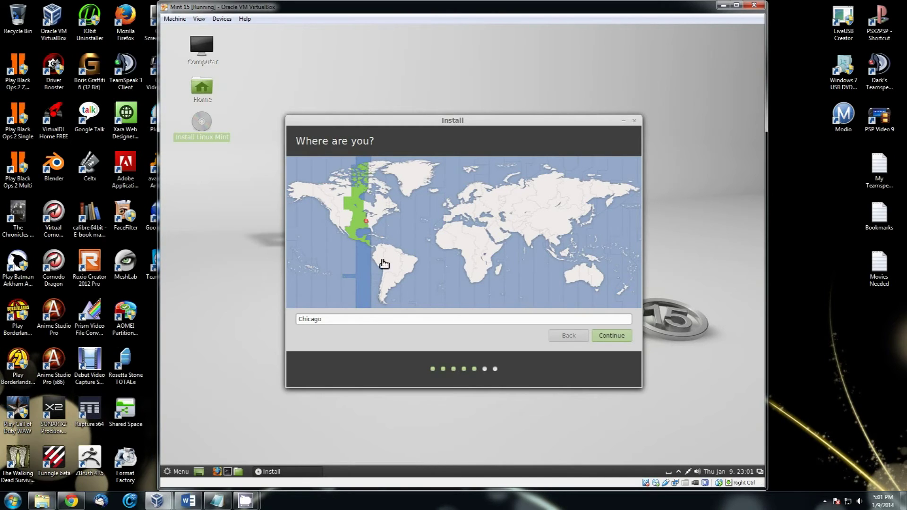
Keep Chicago as the location and continue to the keyboard layout step
{"action": "left_click", "coordinate": [619, 337]}
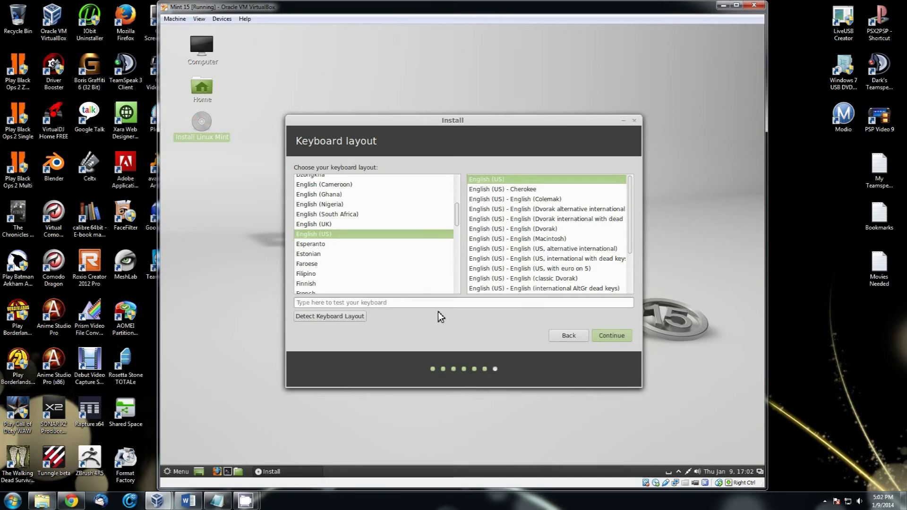
Accept the English (US) keyboard layout and continue
{"action": "left_click", "coordinate": [620, 336]}
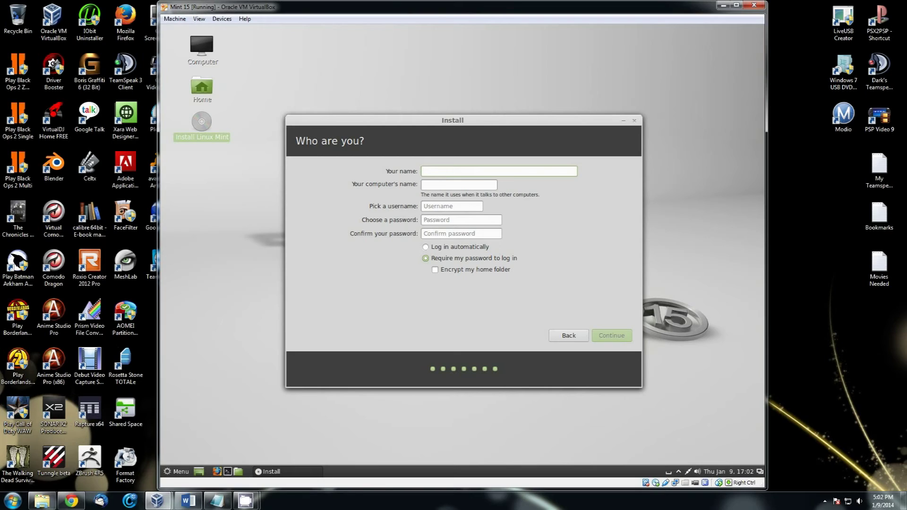
Enter the account name, set and confirm the password, choose automatic login, and continue
{"action": "type", "text": "LAB"}
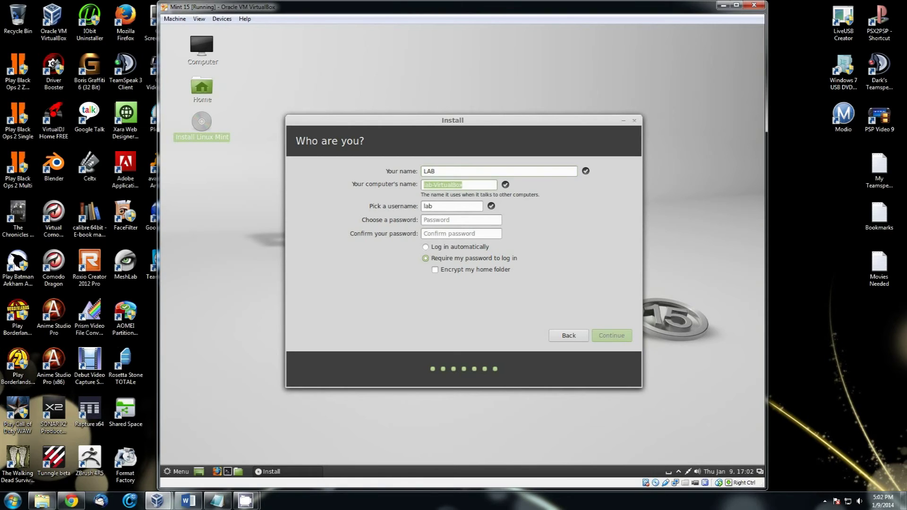
{"action": "key", "text": "Tab"}
{"action": "key", "text": "Tab"}
{"action": "key", "text": "Tab"}
{"action": "type", "text": "*****"}
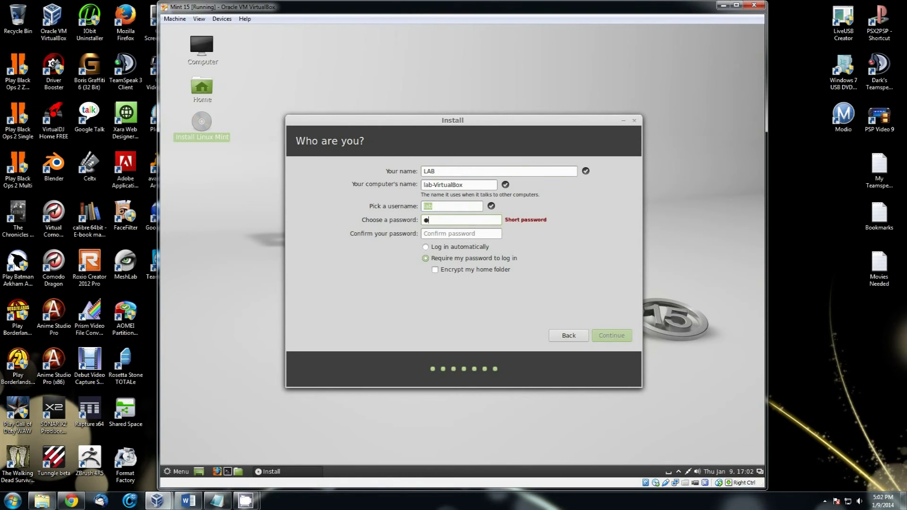
{"action": "key", "text": "Tab"}
{"action": "type", "text": "*****"}
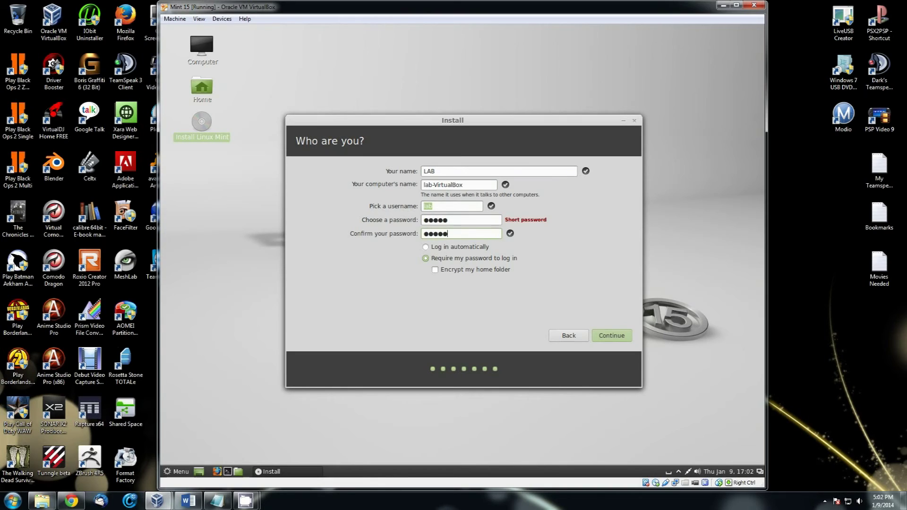
{"action": "left_click", "coordinate": [440, 247]}
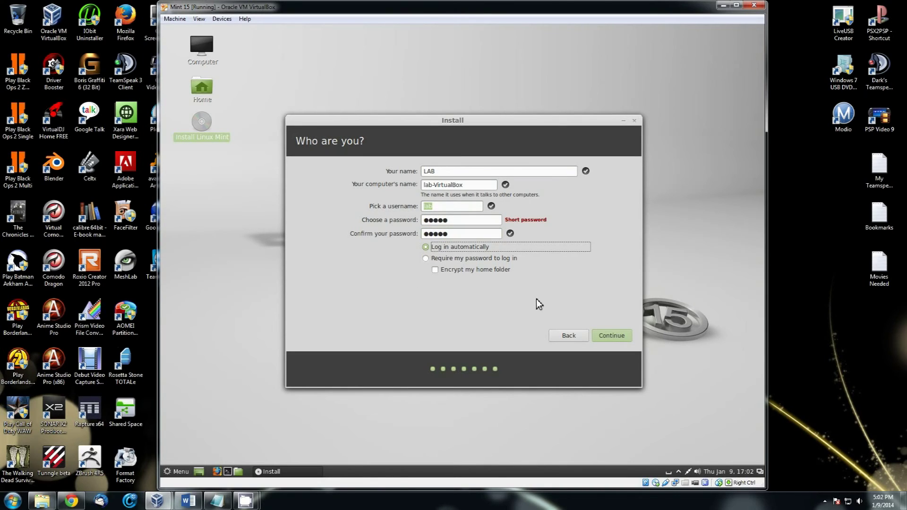
{"action": "left_click", "coordinate": [476, 258]}
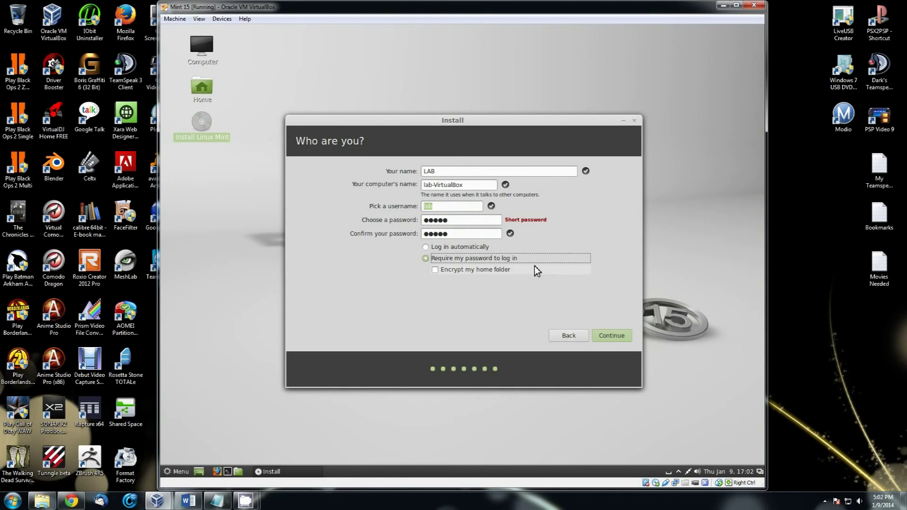
{"action": "left_click", "coordinate": [466, 247]}
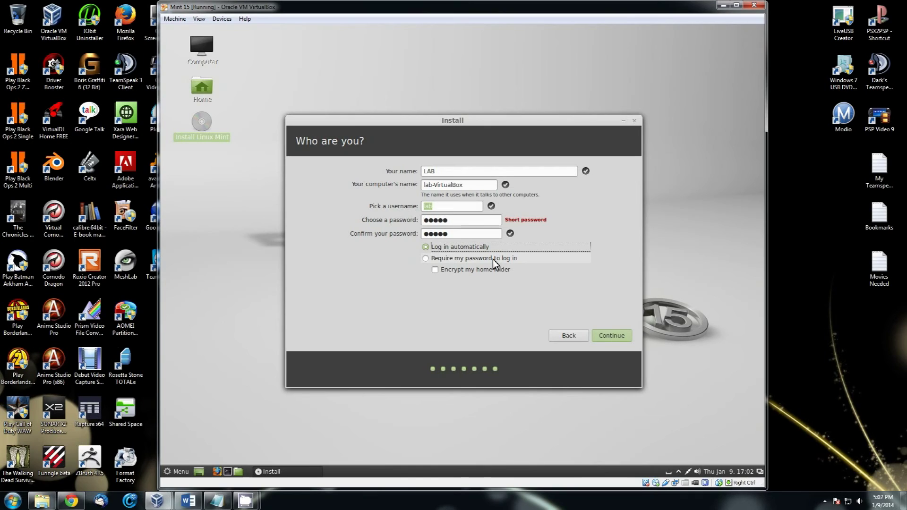
{"action": "left_click", "coordinate": [470, 260]}
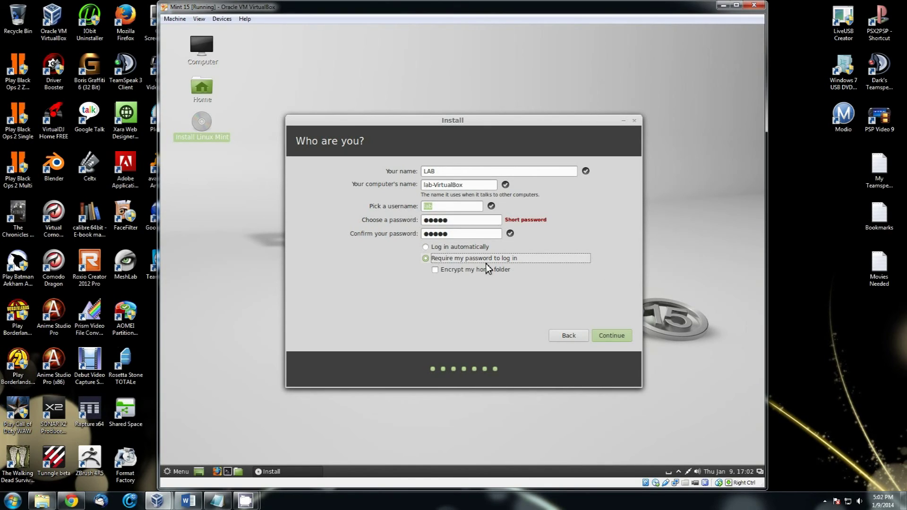
{"action": "left_click", "coordinate": [475, 248]}
{"action": "left_click", "coordinate": [611, 341]}
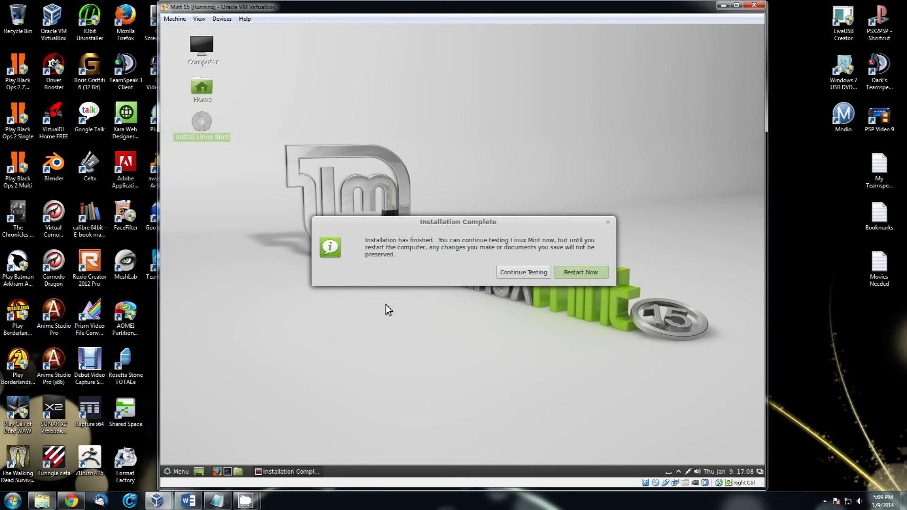
Choose Restart Now in the Installation Complete dialog
{"action": "left_click", "coordinate": [594, 279]}
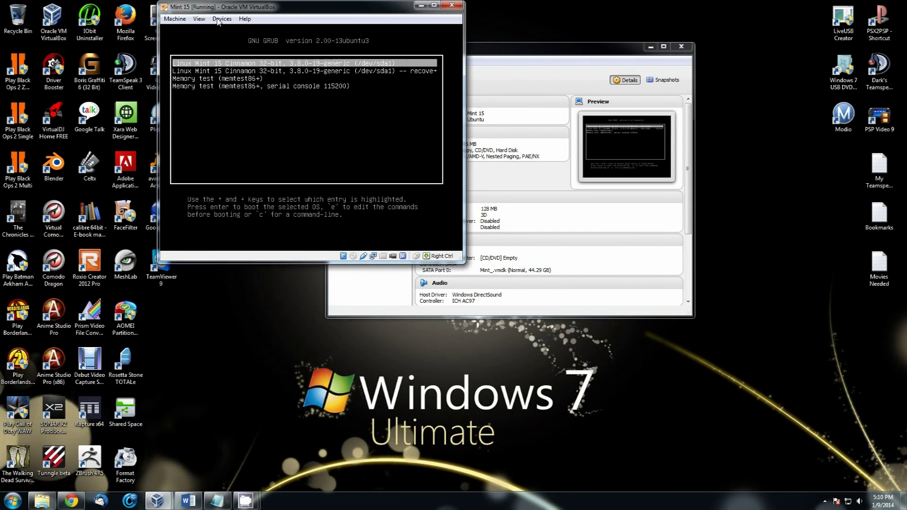
Boot the first Linux Mint 15 Cinnamon entry from the GRUB menu
{"action": "key", "text": "Down"}
{"action": "key", "text": "Down"}
{"action": "key", "text": "Down"}
{"action": "key", "text": "Up"}
{"action": "key", "text": "Up"}
{"action": "key", "text": "Up"}
{"action": "key", "text": "Down"}
{"action": "key", "text": "Down"}
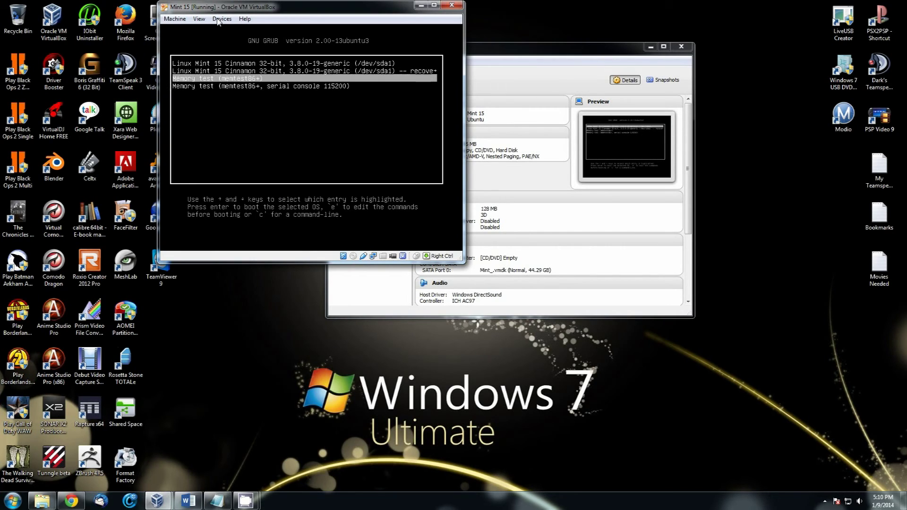
{"action": "key", "text": "Down"}
{"action": "key", "text": "Up"}
{"action": "key", "text": "Up"}
{"action": "key", "text": "Up"}
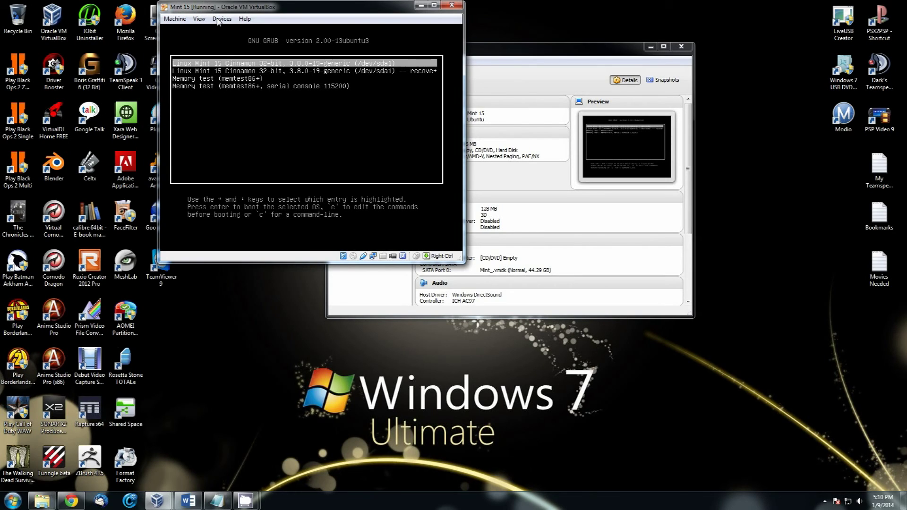
{"action": "key", "text": "Down"}
{"action": "key", "text": "Down"}
{"action": "key", "text": "Down"}
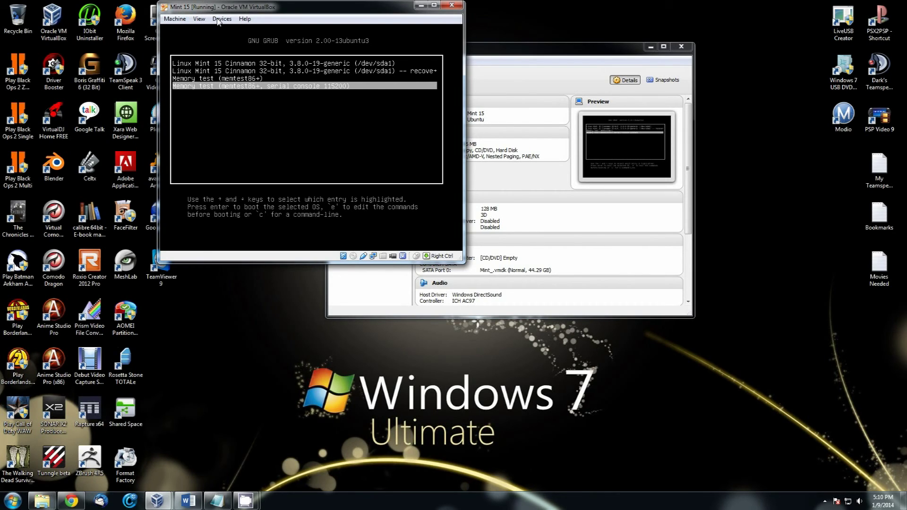
{"action": "key", "text": "Up"}
{"action": "key", "text": "Up"}
{"action": "key", "text": "Up"}
{"action": "key", "text": "Return"}
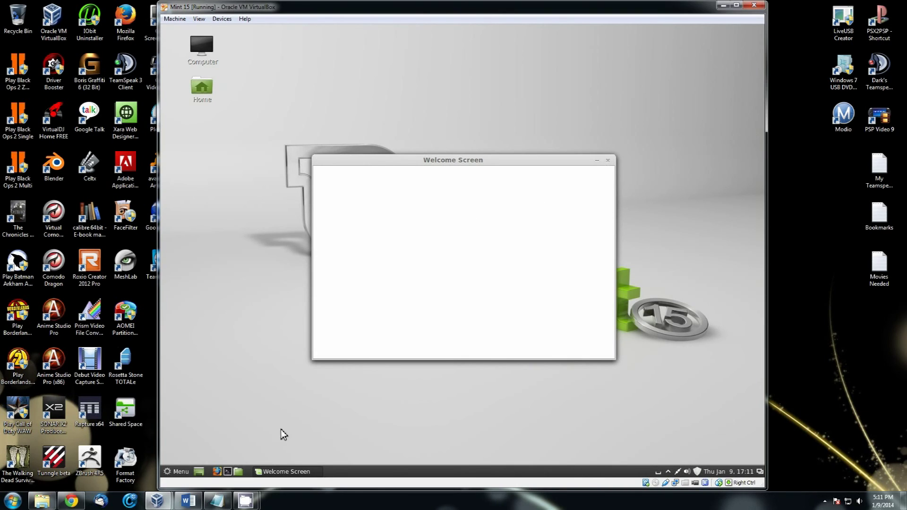
Open the Cinnamon Menu and show its Internet applications
{"action": "left_click", "coordinate": [177, 474]}
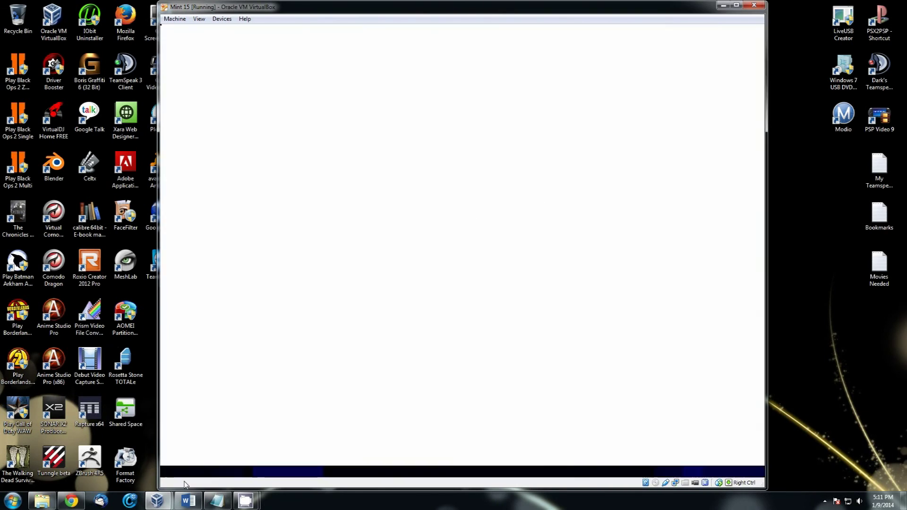
{"action": "mouse_move", "coordinate": [265, 275]}
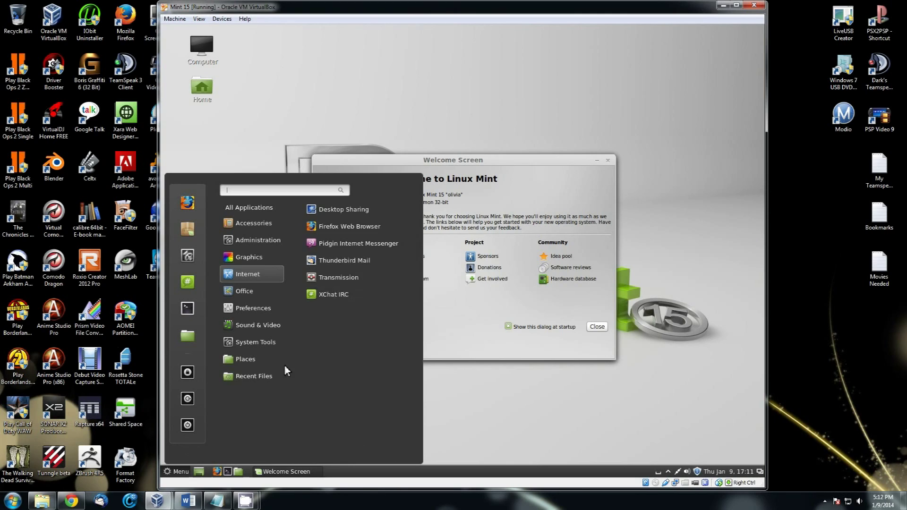
Browse the Graphics, Office and Sound & Video menu categories, then dismiss the menu back to the Welcome Screen
{"action": "mouse_move", "coordinate": [241, 256]}
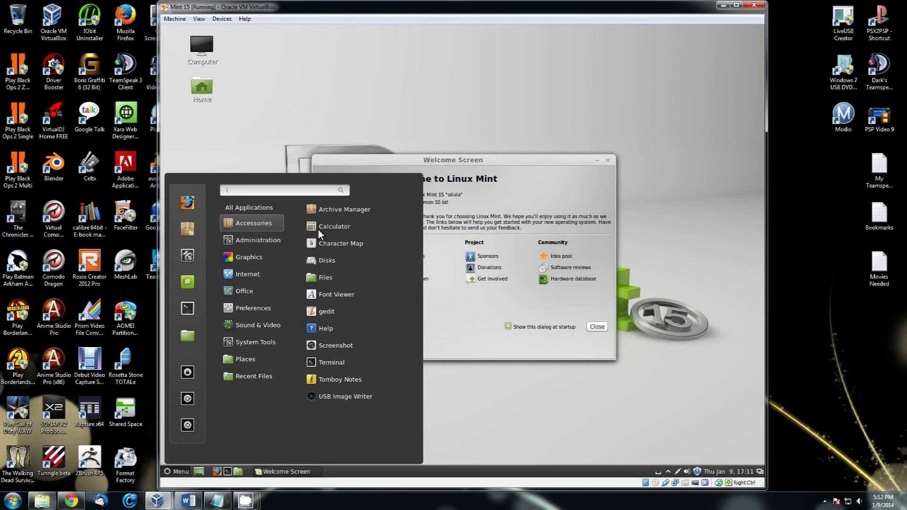
{"action": "mouse_move", "coordinate": [255, 296]}
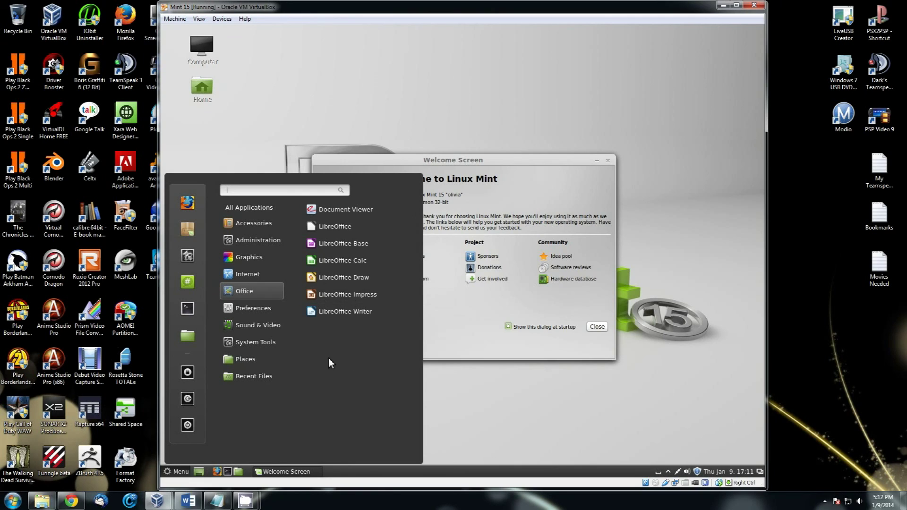
{"action": "mouse_move", "coordinate": [253, 328]}
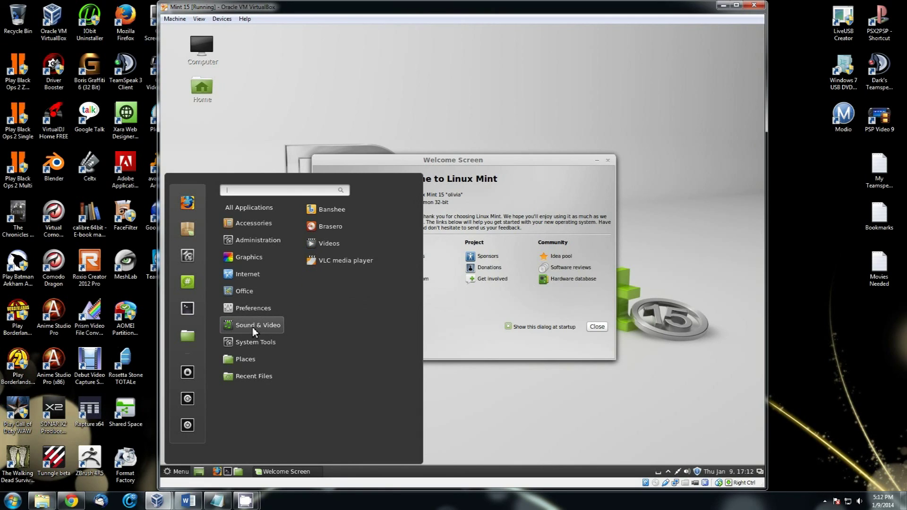
{"action": "left_click", "coordinate": [534, 401]}
{"action": "left_click", "coordinate": [598, 326]}
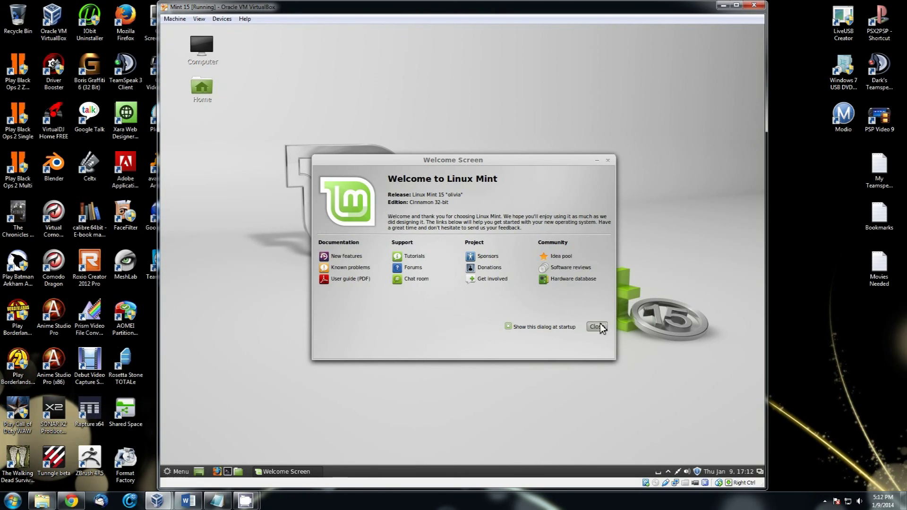